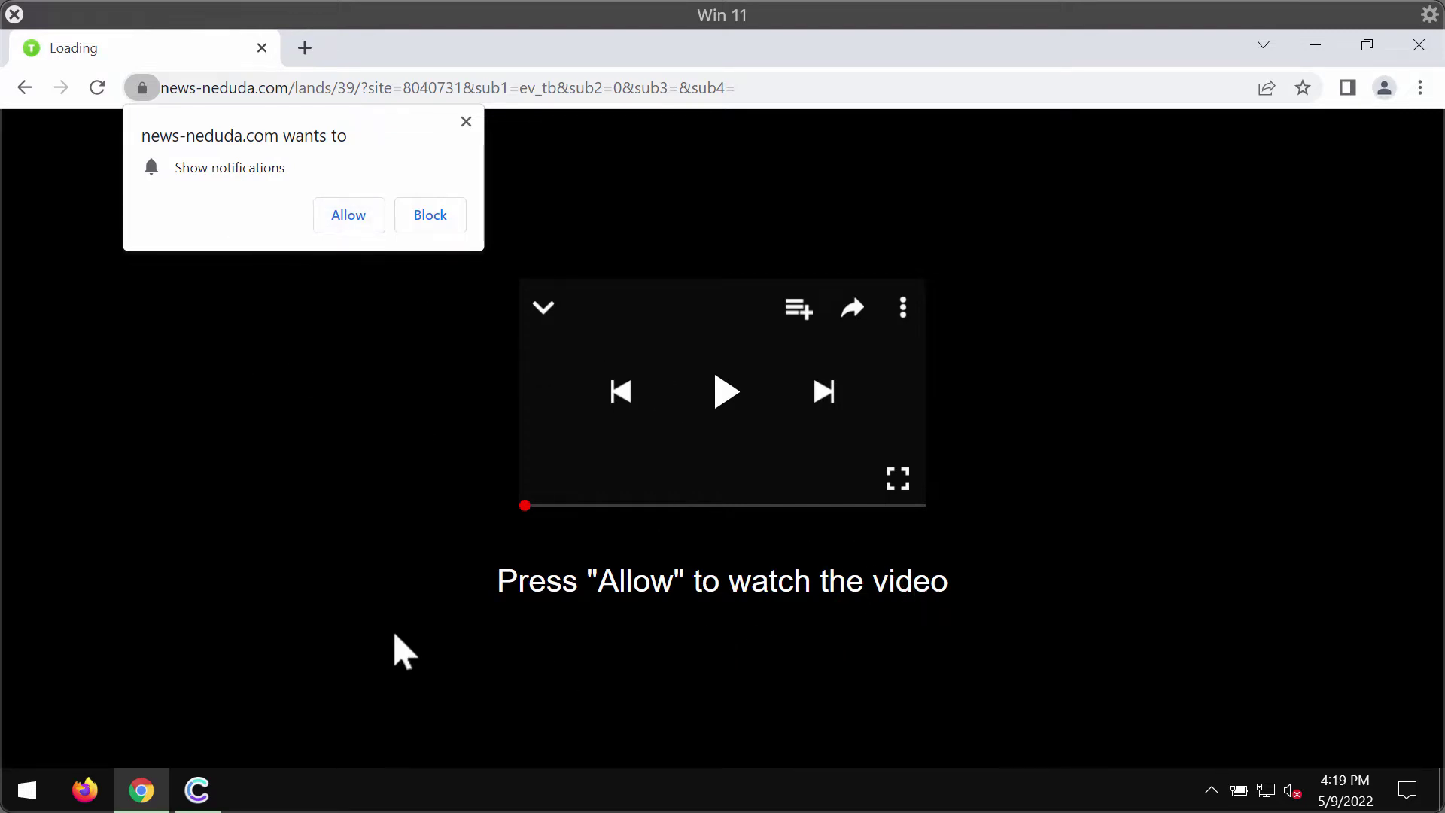
Allow news-neduda.com notifications, then close the redirected webcam tab, keeping the Google new tab.
{"action": "left_click", "coordinate": [359, 215]}
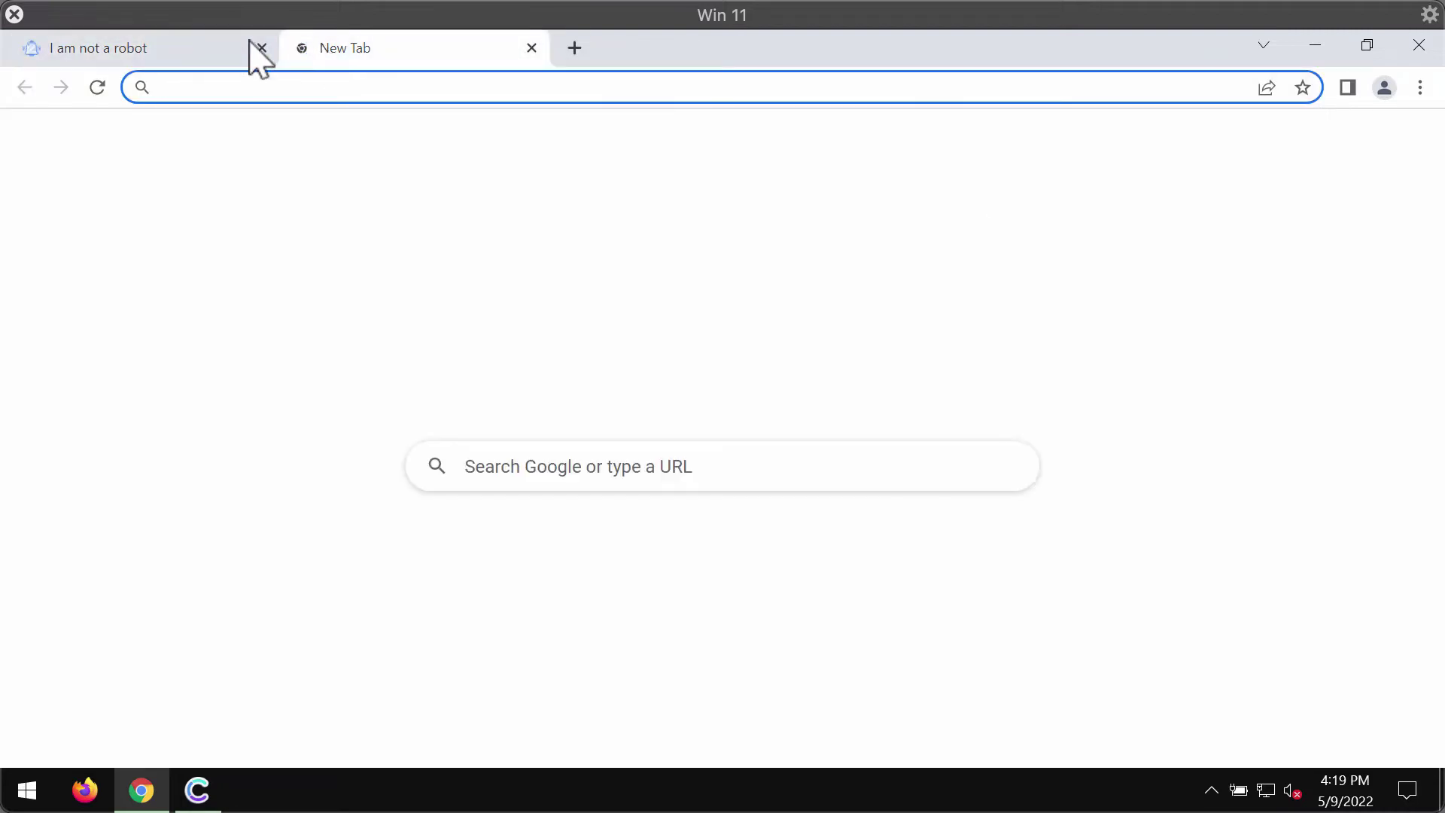
{"action": "left_click", "coordinate": [223, 58]}
{"action": "left_click", "coordinate": [371, 51]}
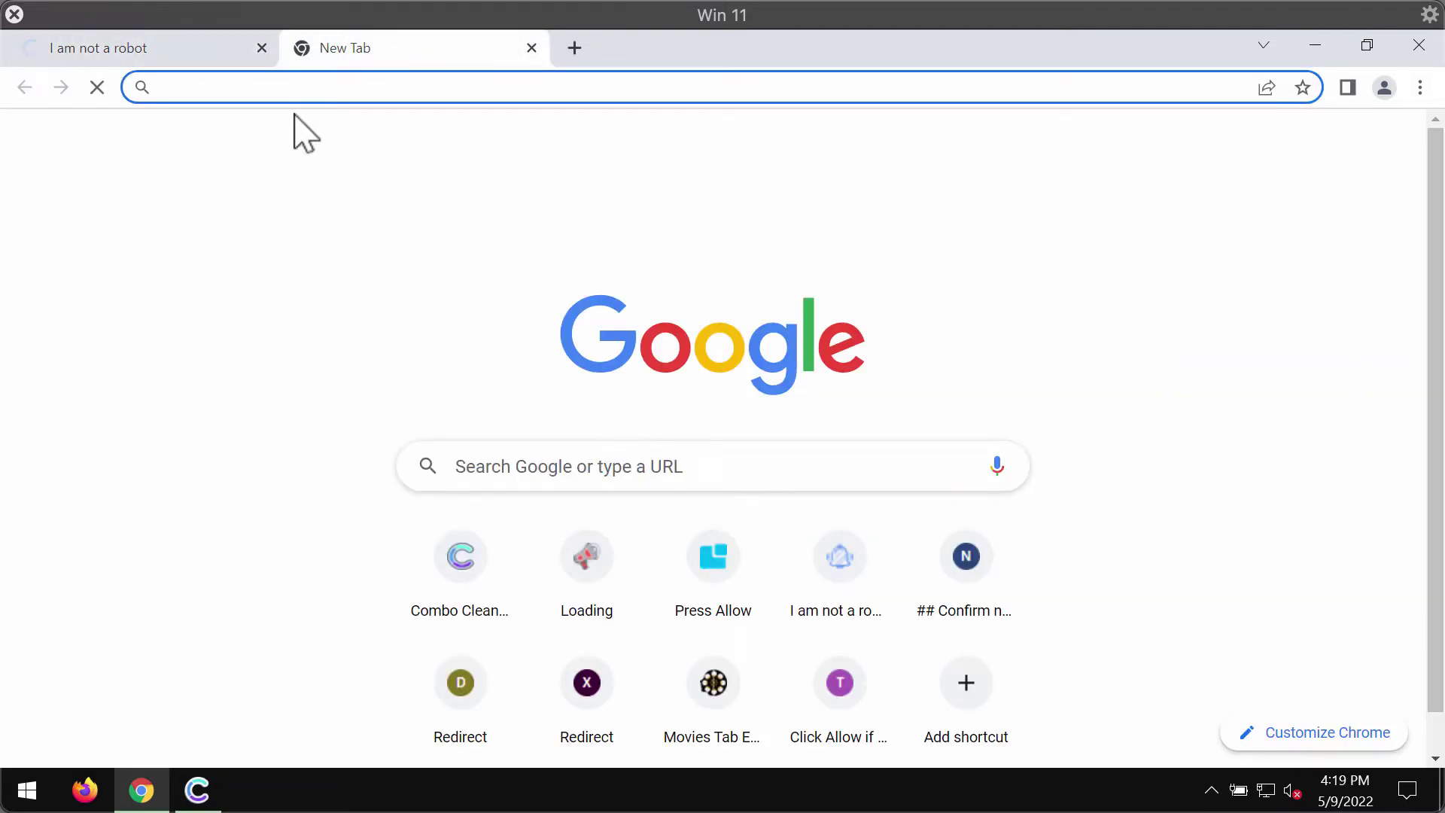
{"action": "left_click", "coordinate": [125, 56]}
{"action": "left_click", "coordinate": [313, 54]}
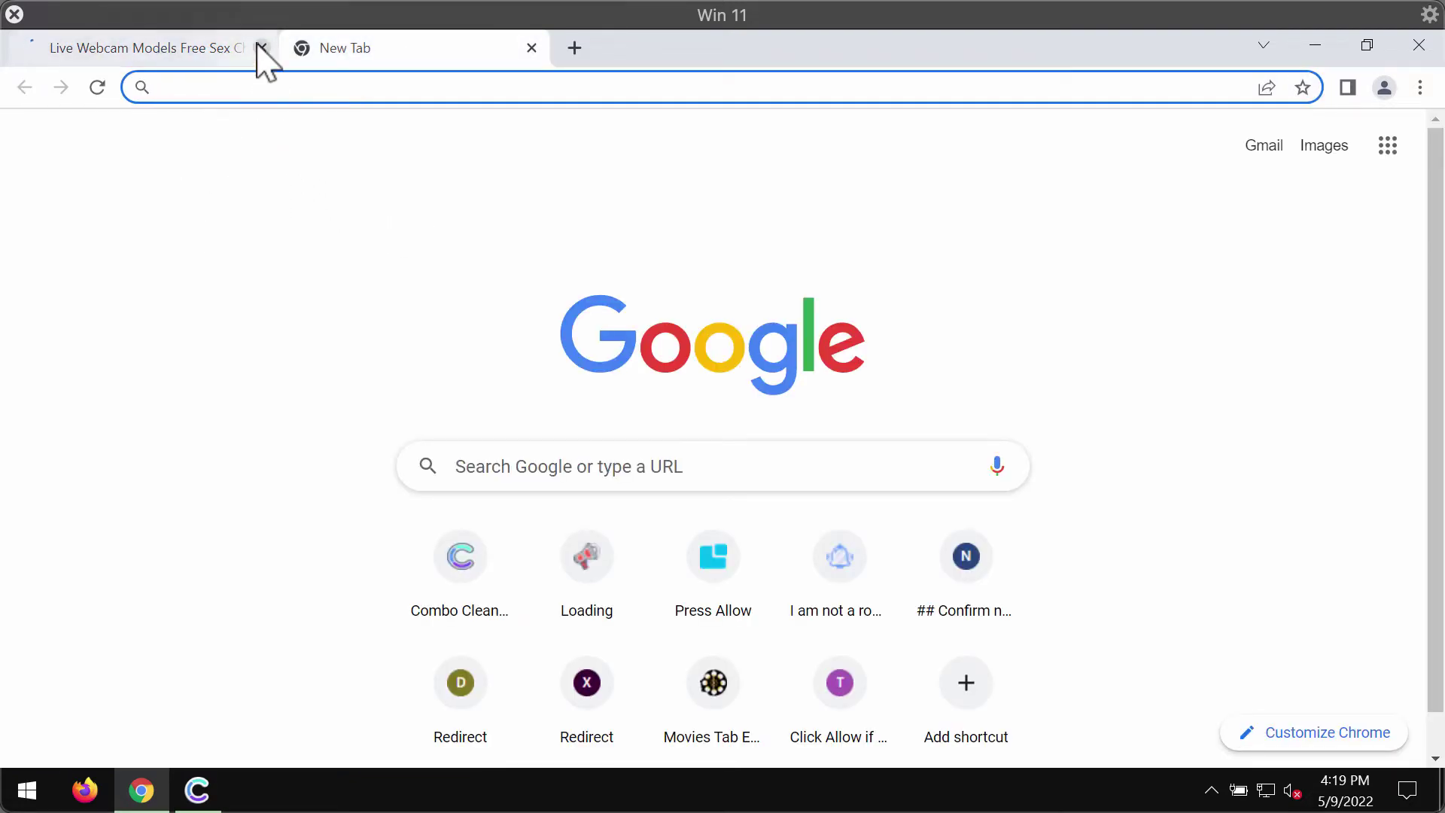
{"action": "left_click", "coordinate": [261, 48]}
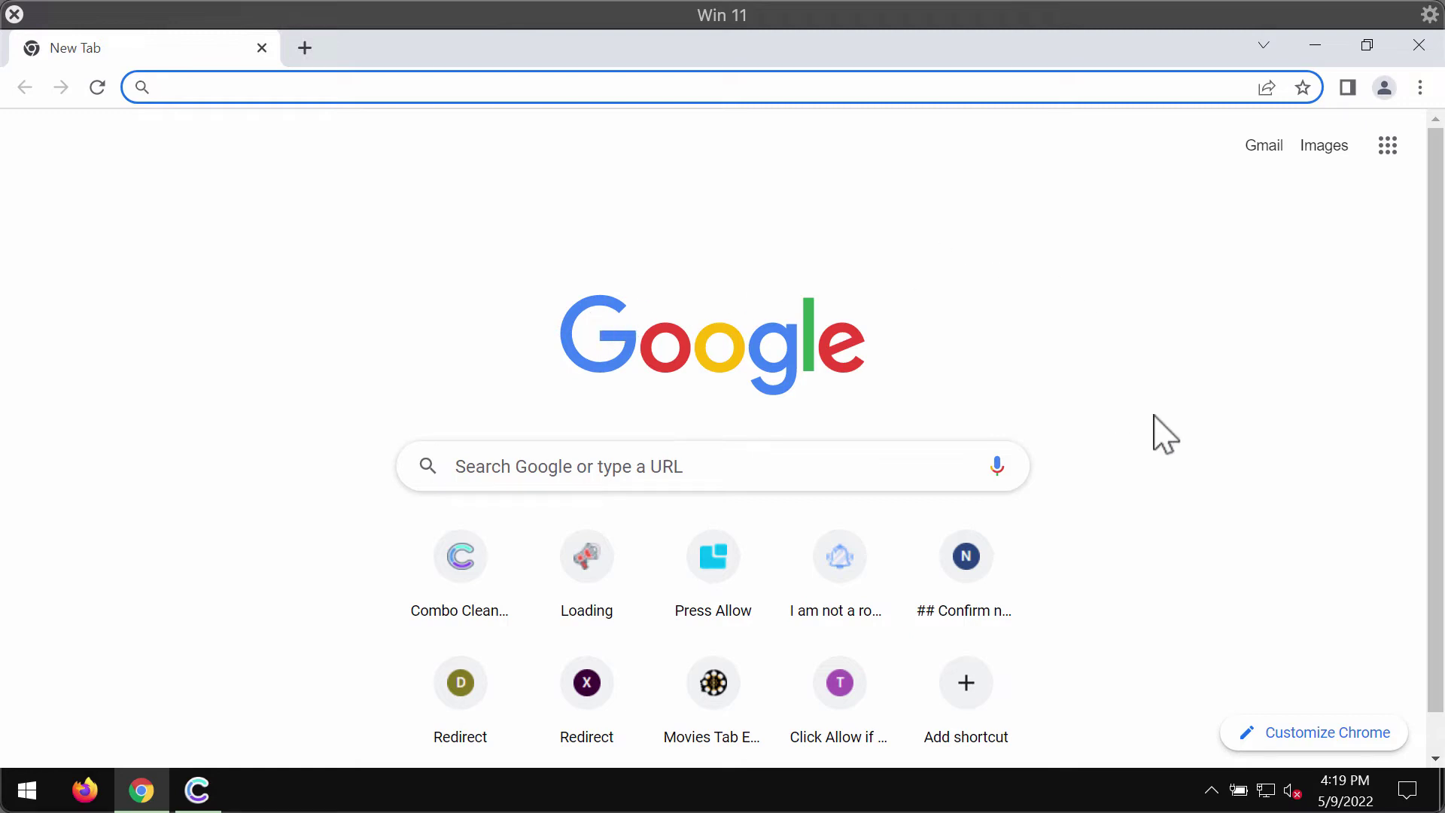
{"action": "left_click", "coordinate": [1186, 352]}
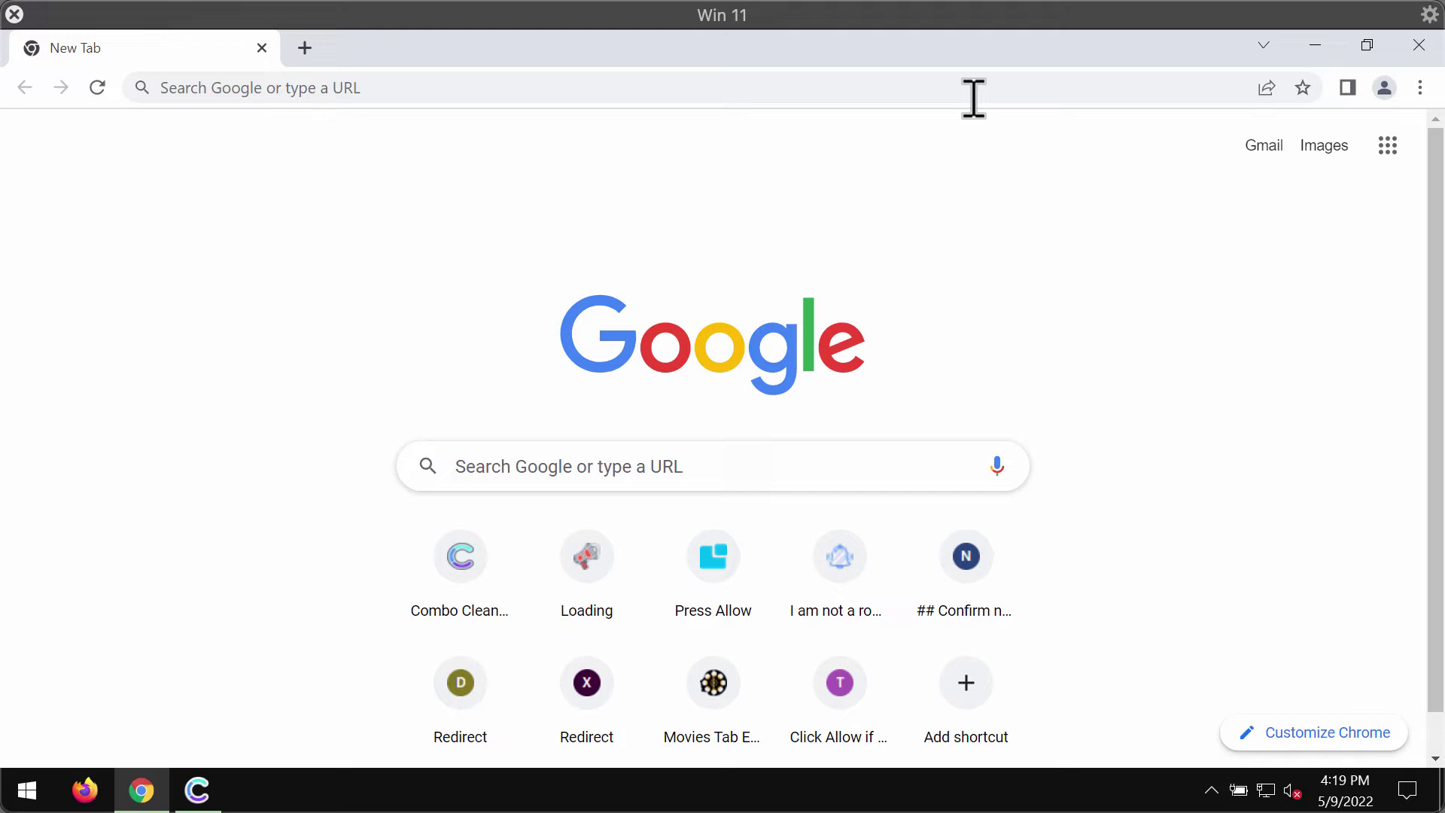
In Settings > Site Settings > Notifications, remove news-neduda.com from the allowed sites.
{"action": "left_click", "coordinate": [1421, 89]}
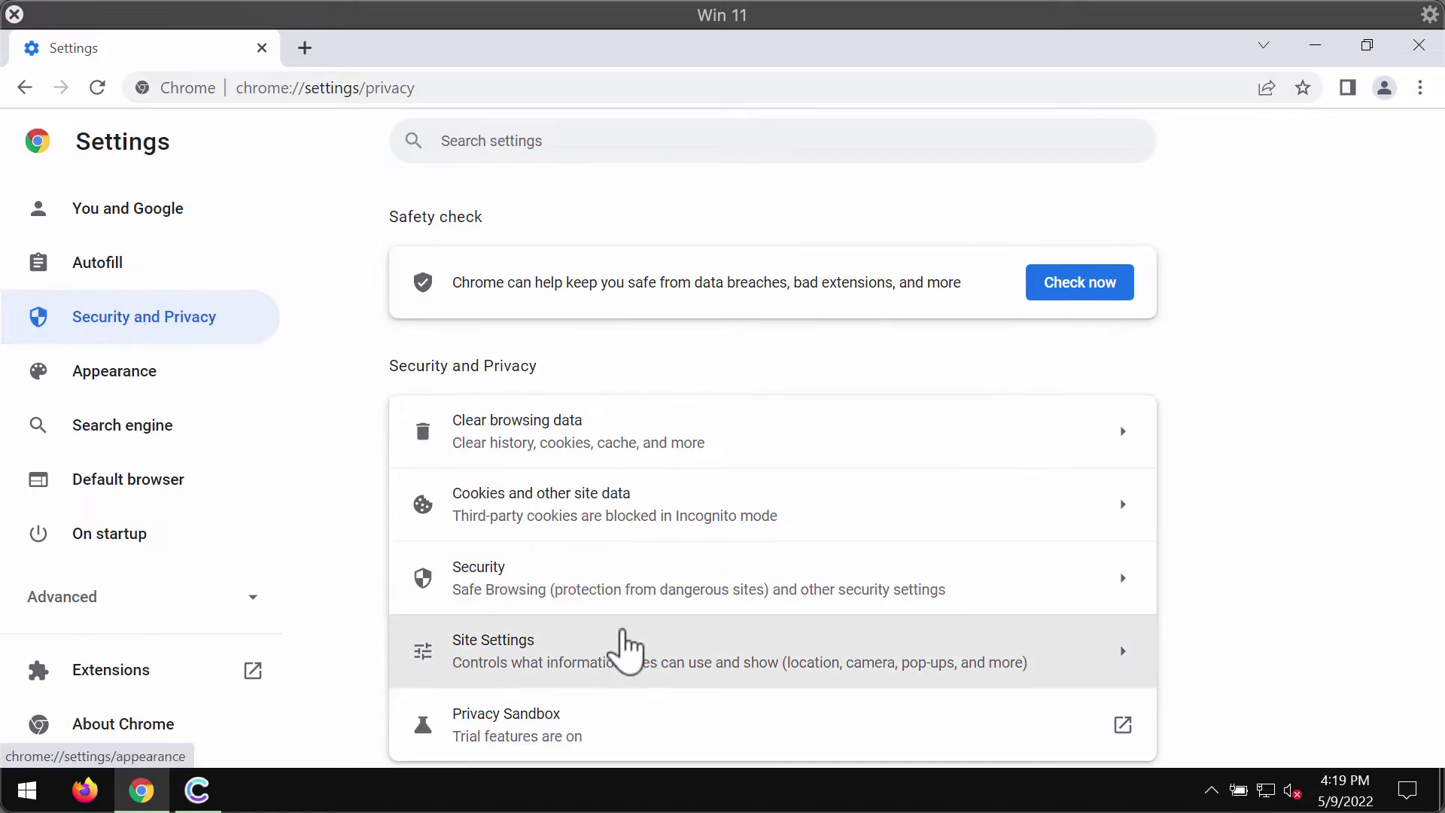
{"action": "left_click", "coordinate": [495, 650]}
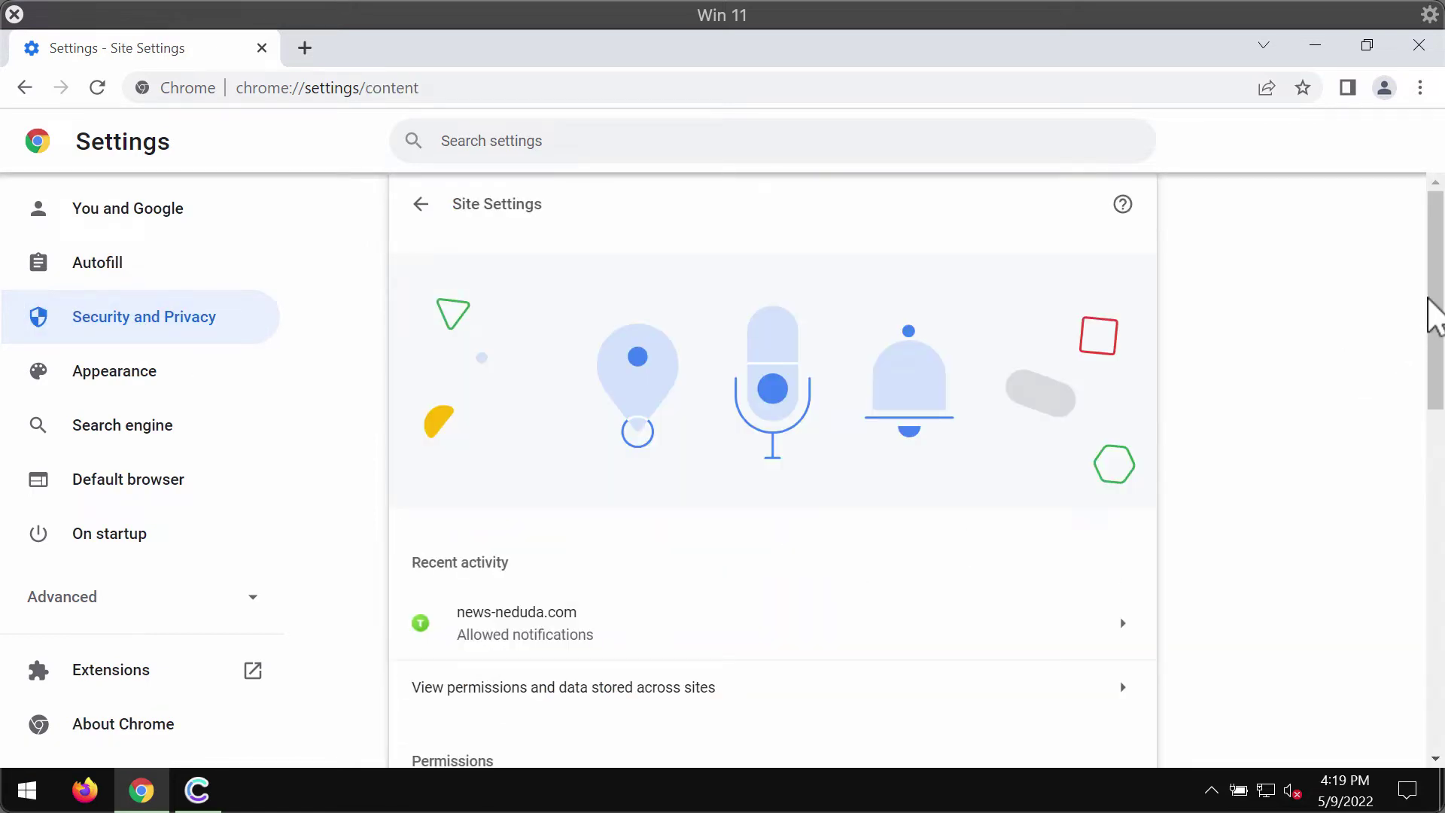
{"action": "left_click_drag", "start_coordinate": [1431, 314], "coordinate": [1419, 477]}
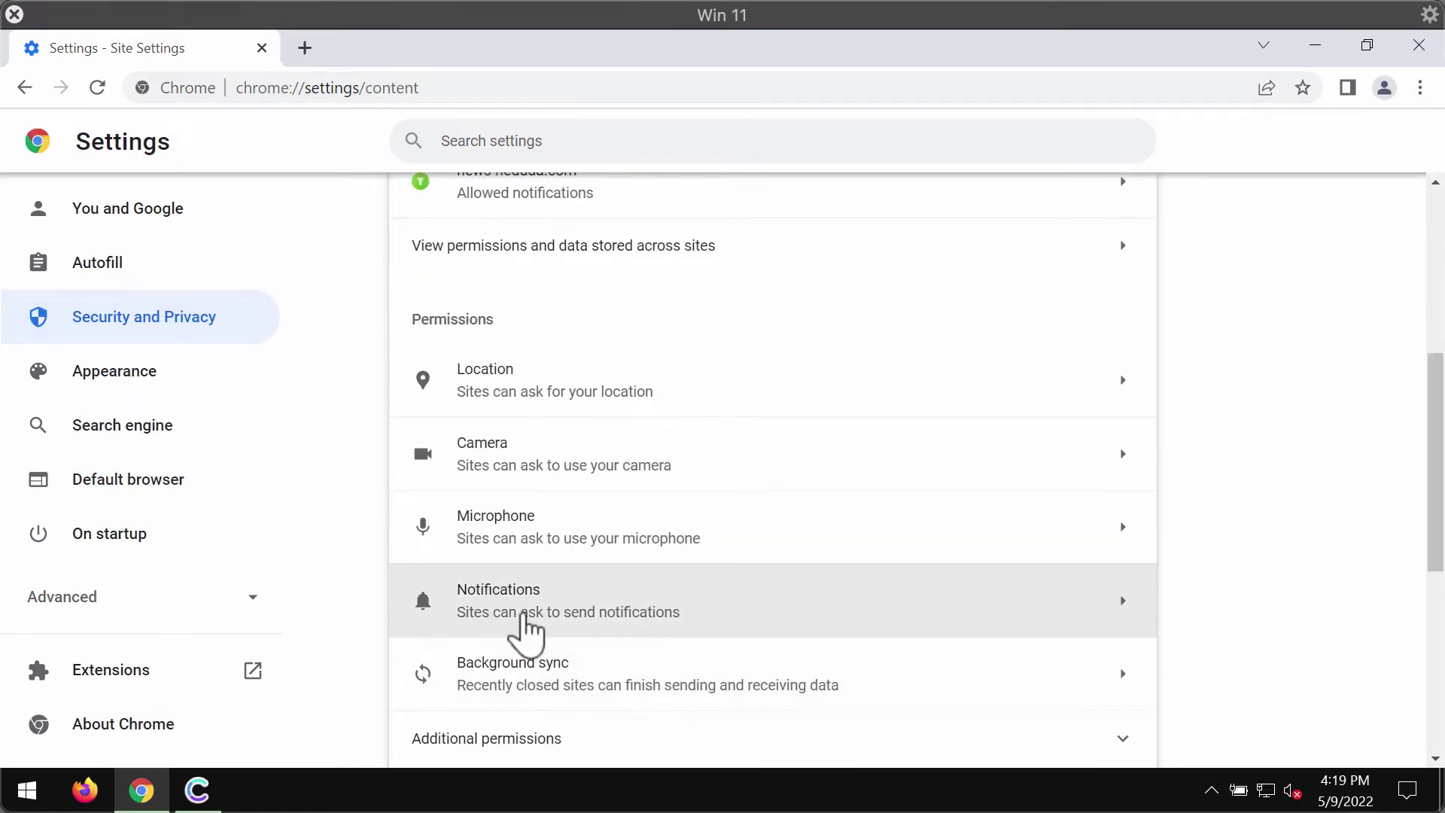
{"action": "left_click", "coordinate": [526, 616]}
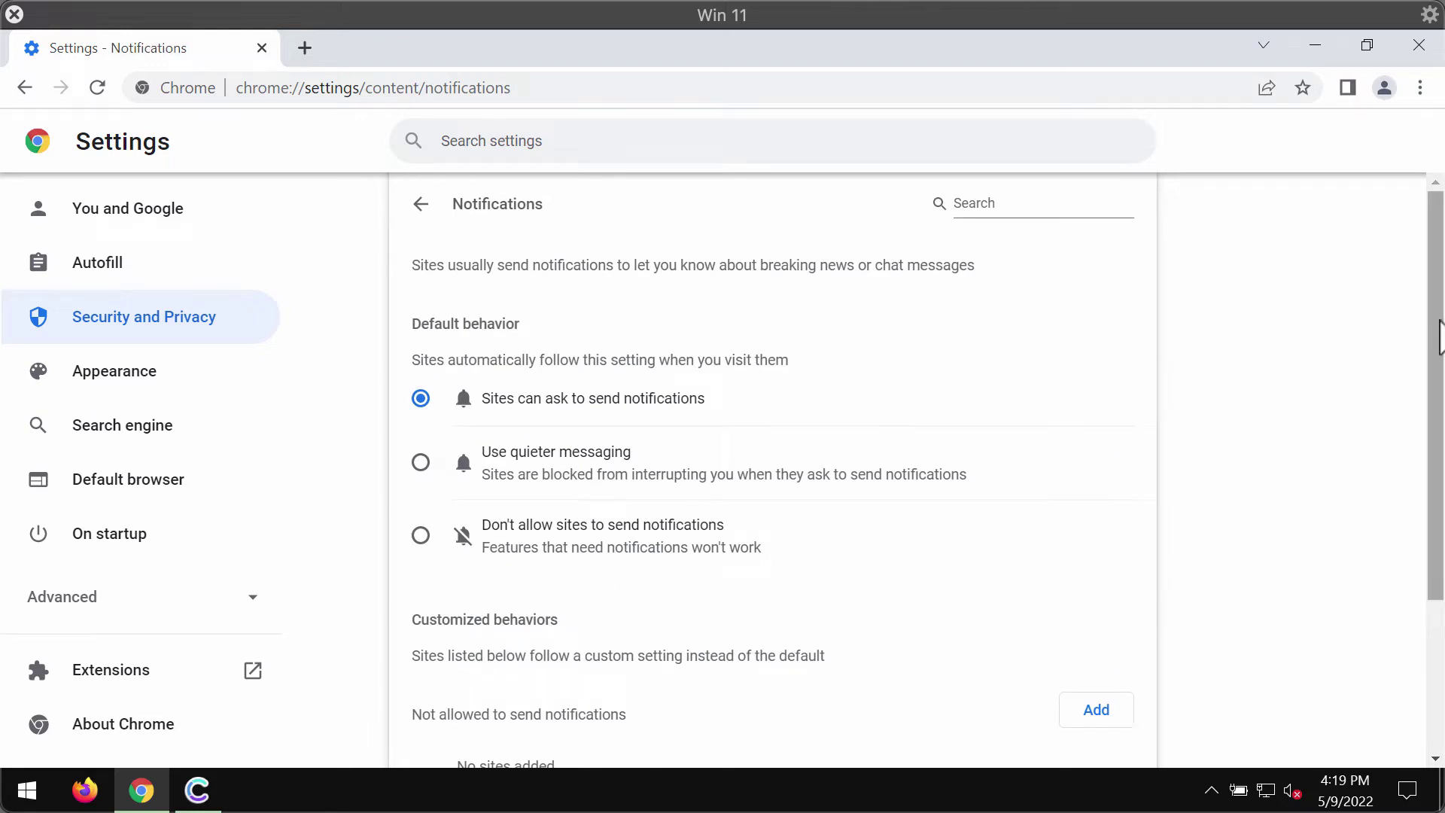
{"action": "left_click_drag", "start_coordinate": [1434, 328], "coordinate": [1420, 547]}
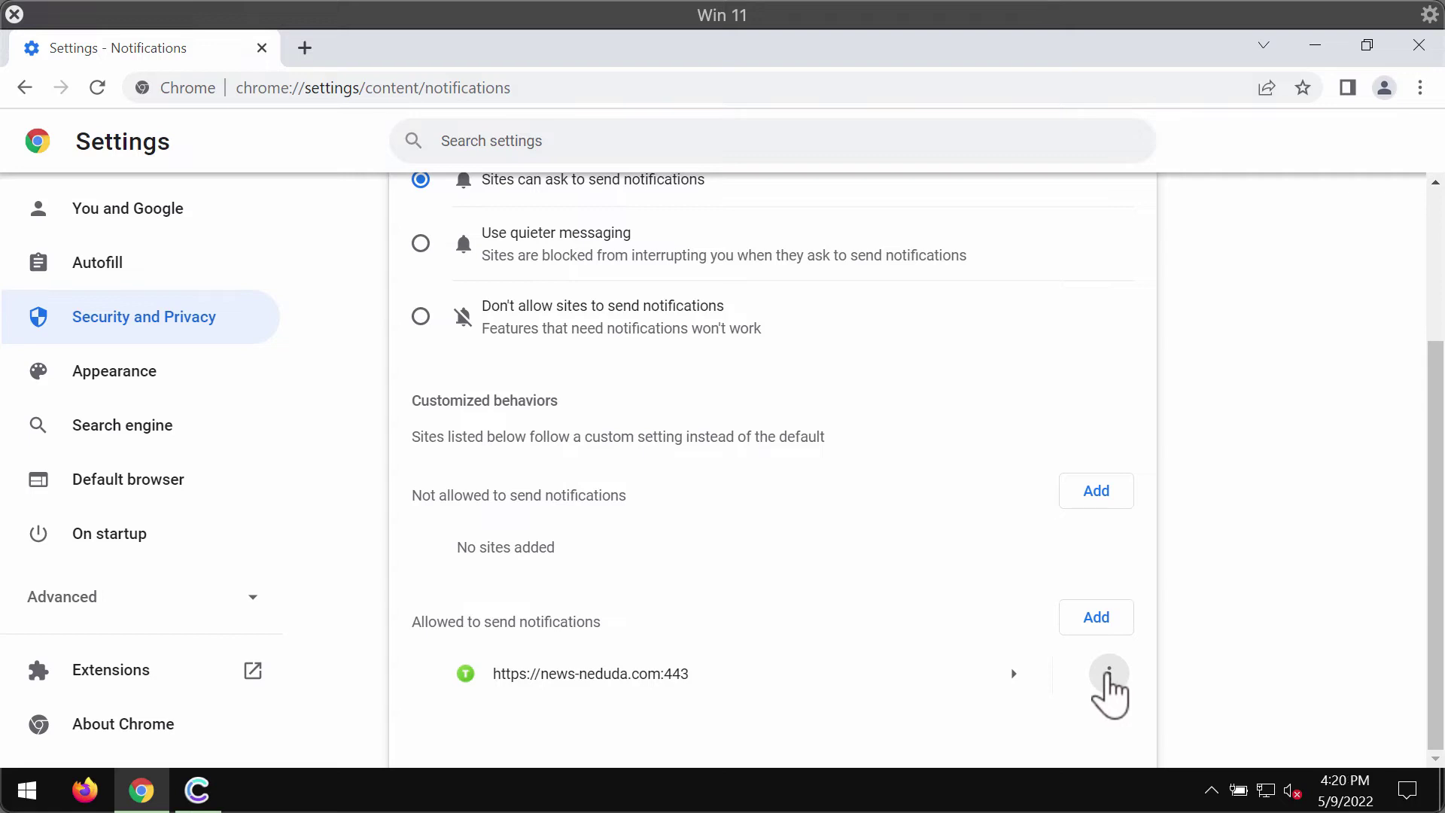
{"action": "left_click", "coordinate": [1093, 696]}
{"action": "left_click", "coordinate": [1082, 673]}
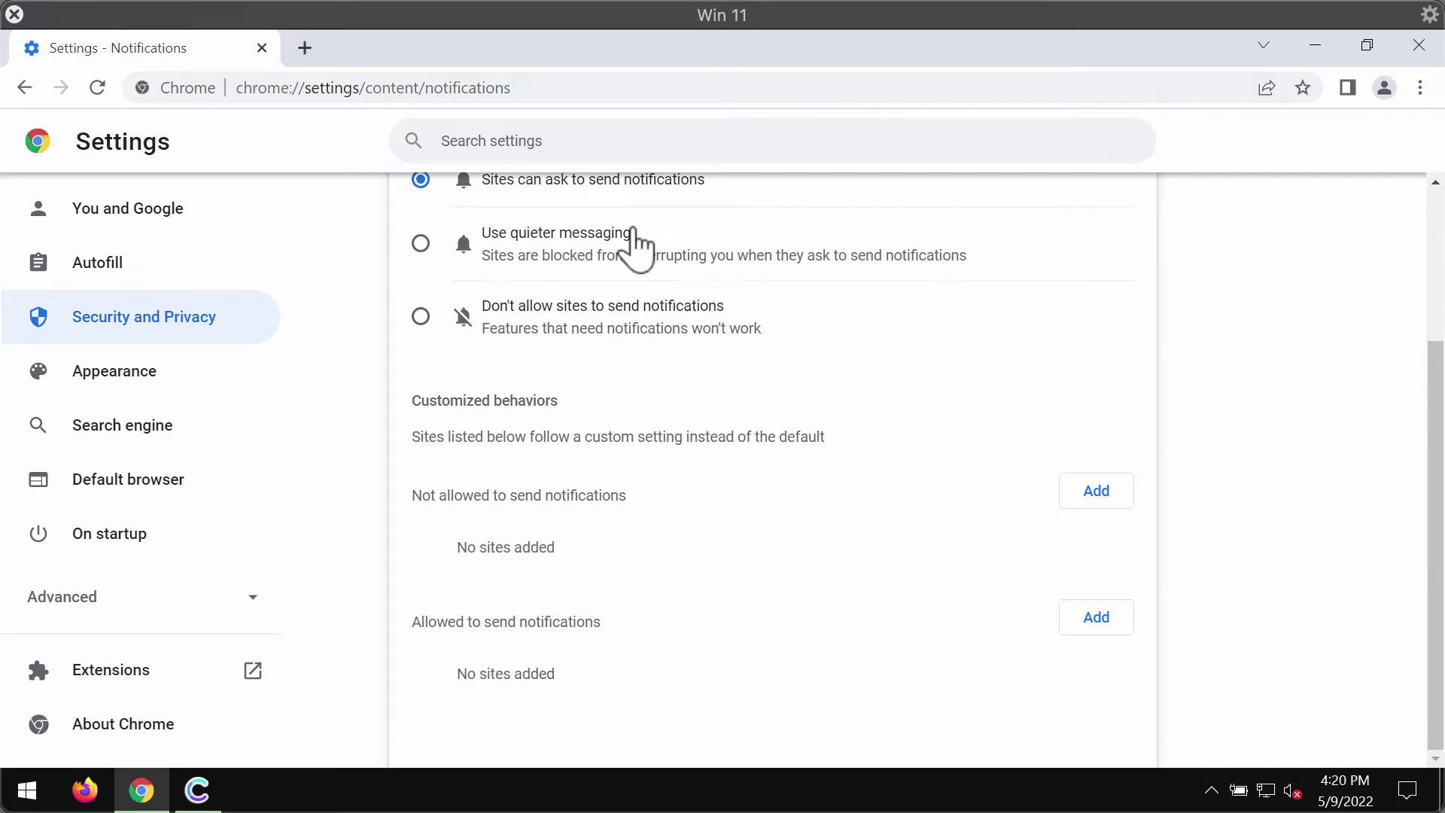
Load combocleaner.com from the address bar using its autocomplete suggestion.
{"action": "left_click", "coordinate": [603, 90]}
{"action": "type", "text": "c"}
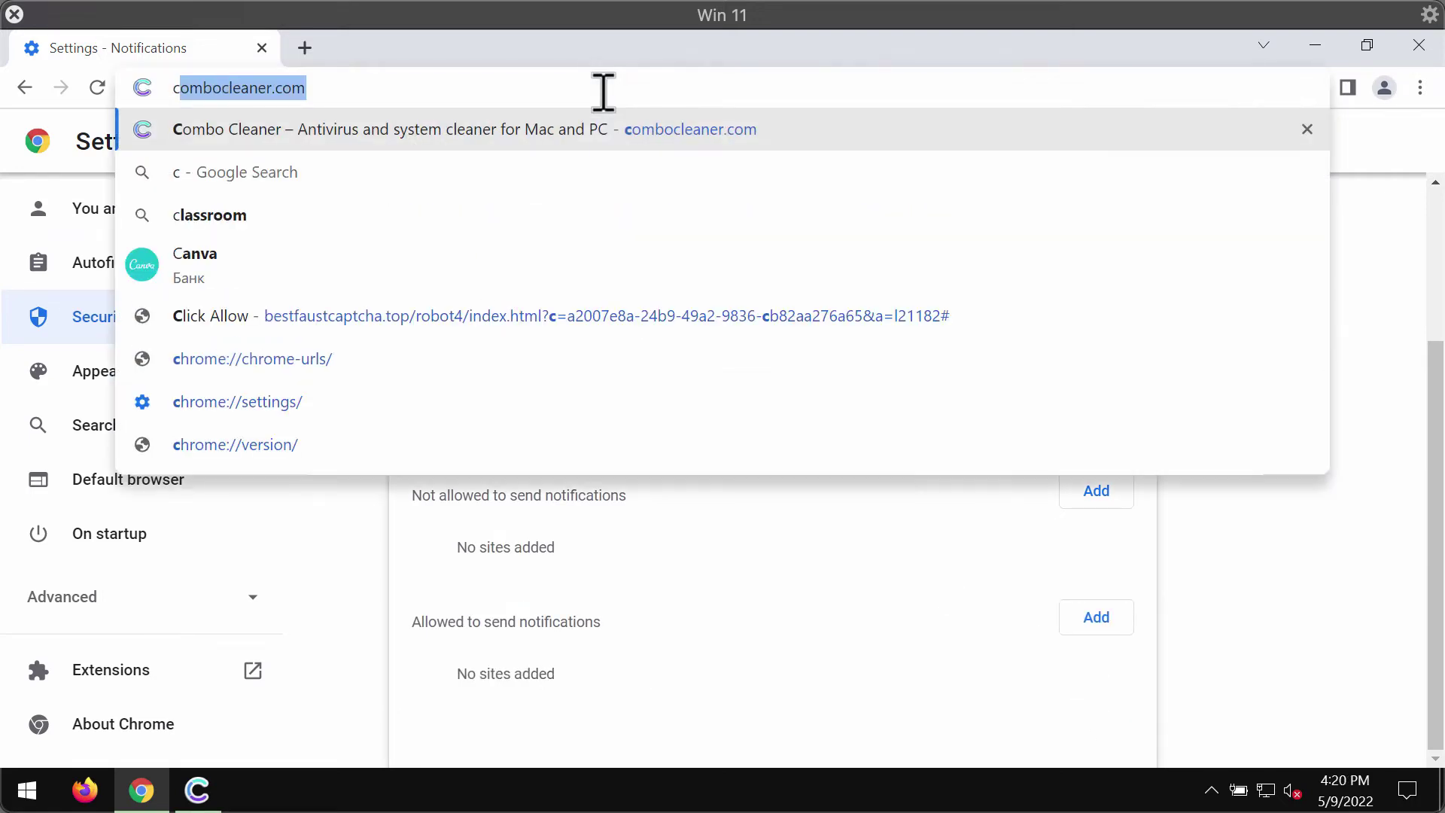
{"action": "key", "text": "Return"}
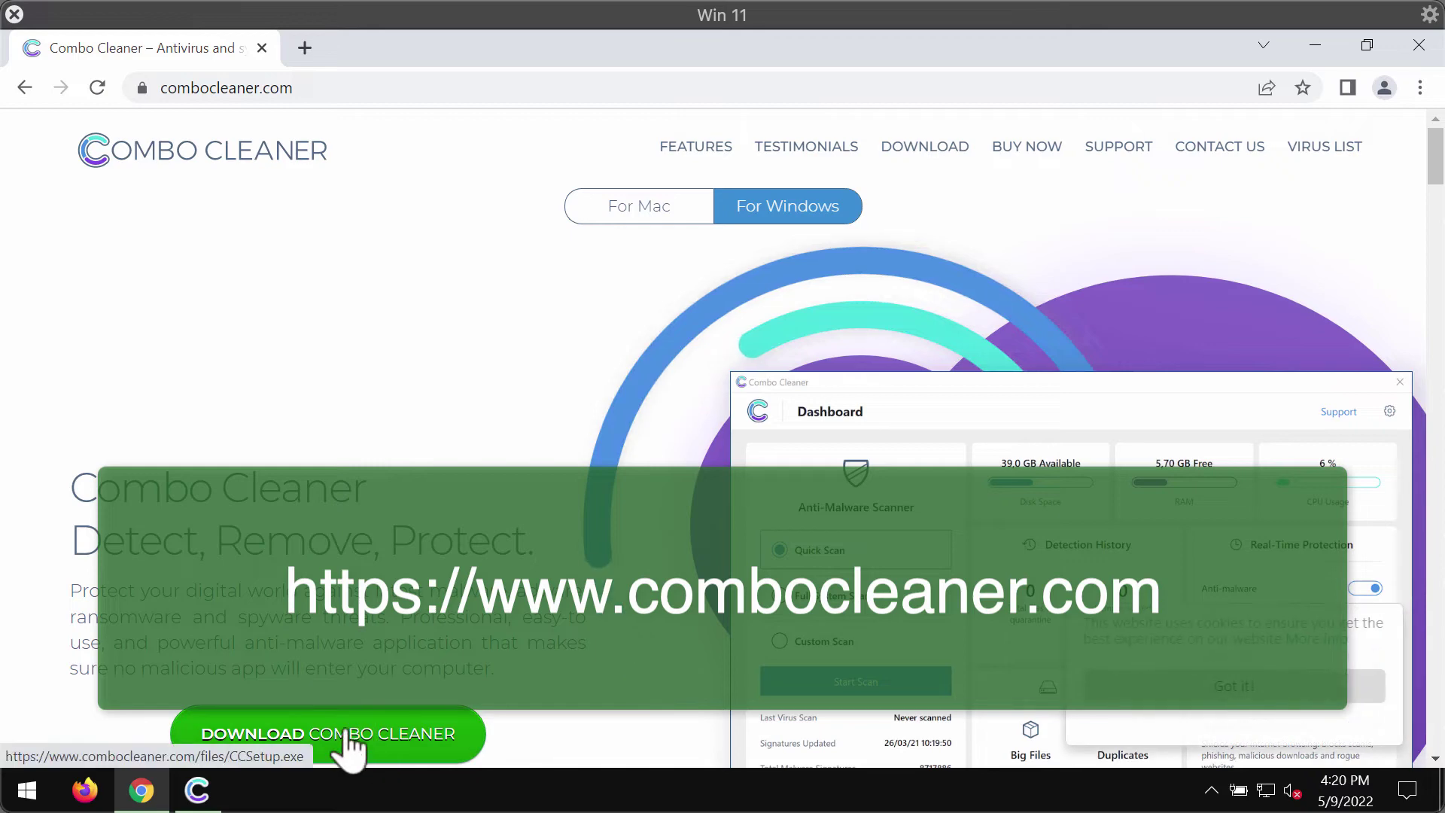
{"action": "scroll", "coordinate": [550, 549], "scroll_direction": "down", "scroll_amount": 1}
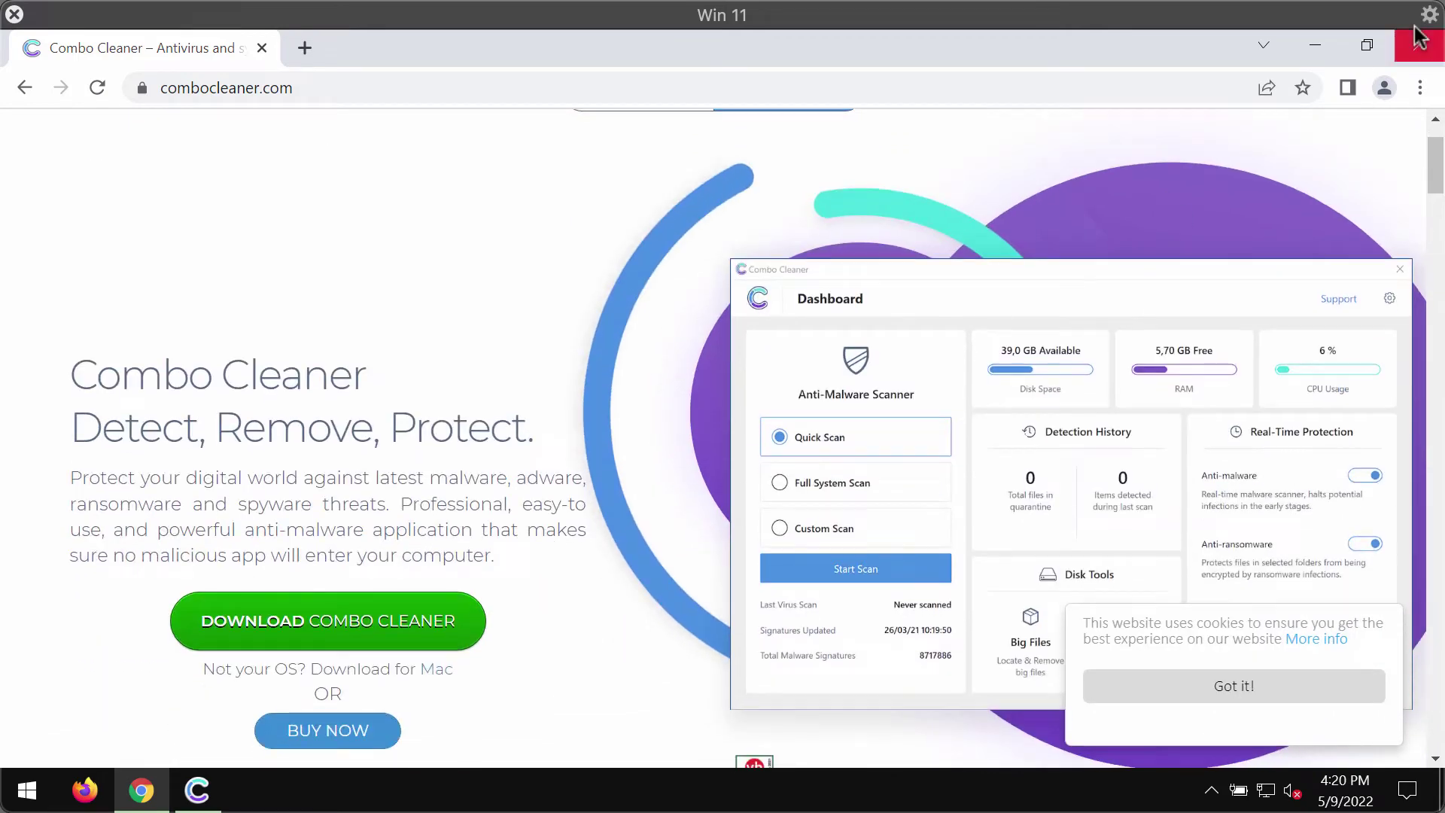
Minimize Chrome to bring the Combo Cleaner dashboard into view.
{"action": "left_click", "coordinate": [1314, 47]}
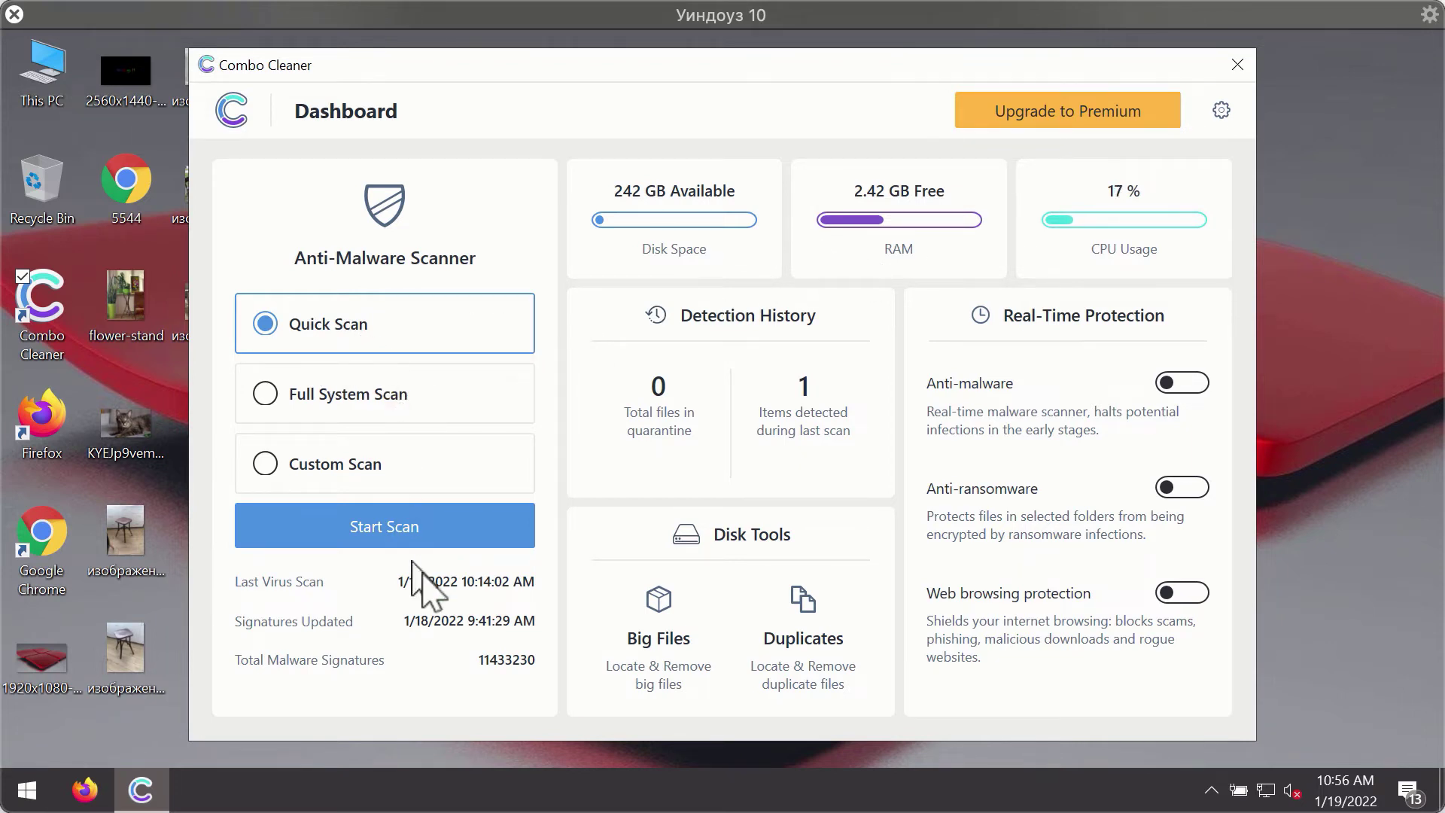
{"action": "left_click", "coordinate": [438, 540]}
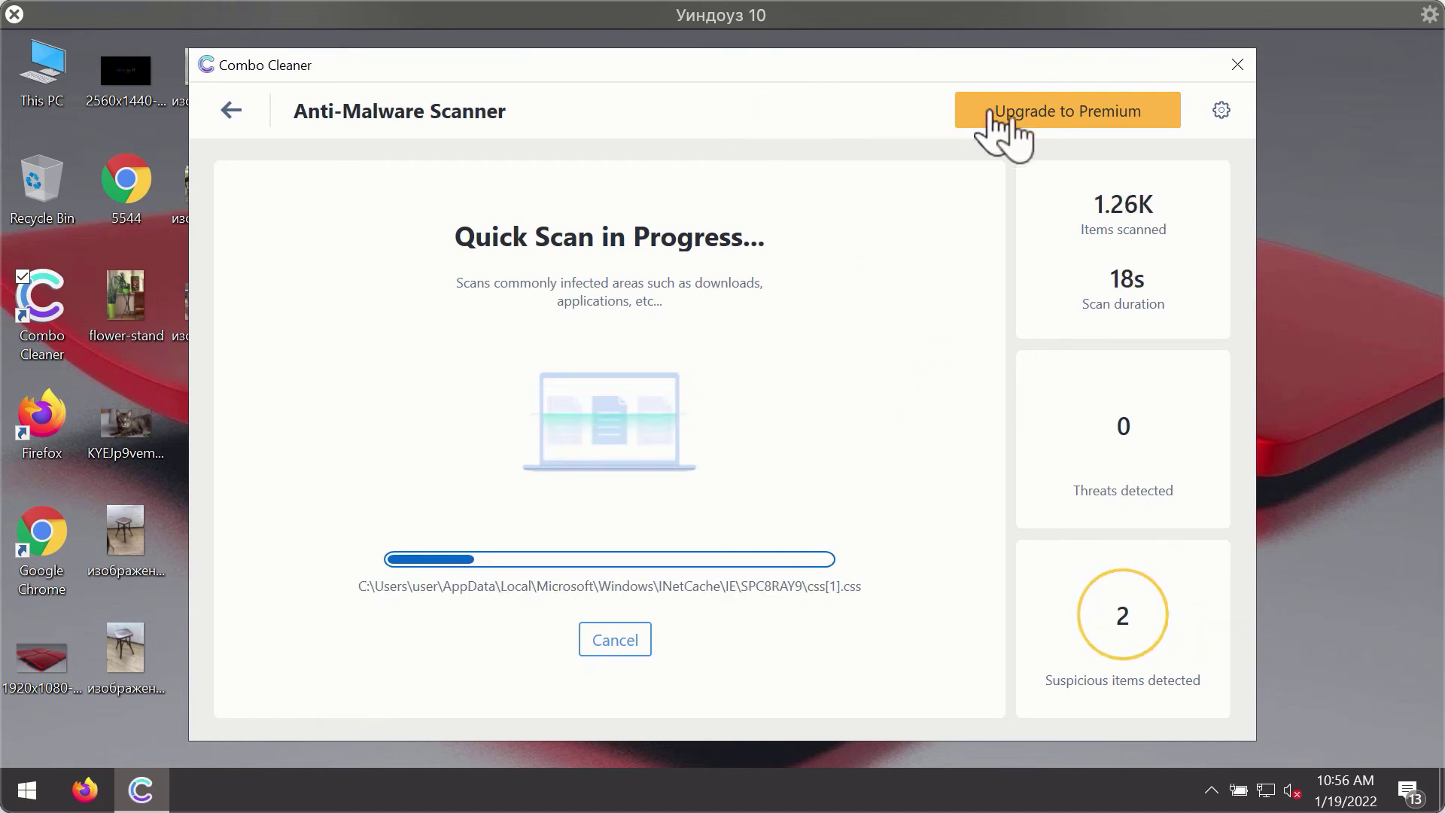
Show Combo Cleaner's Anti-Ransomware settings page.
{"action": "left_click", "coordinate": [1220, 111]}
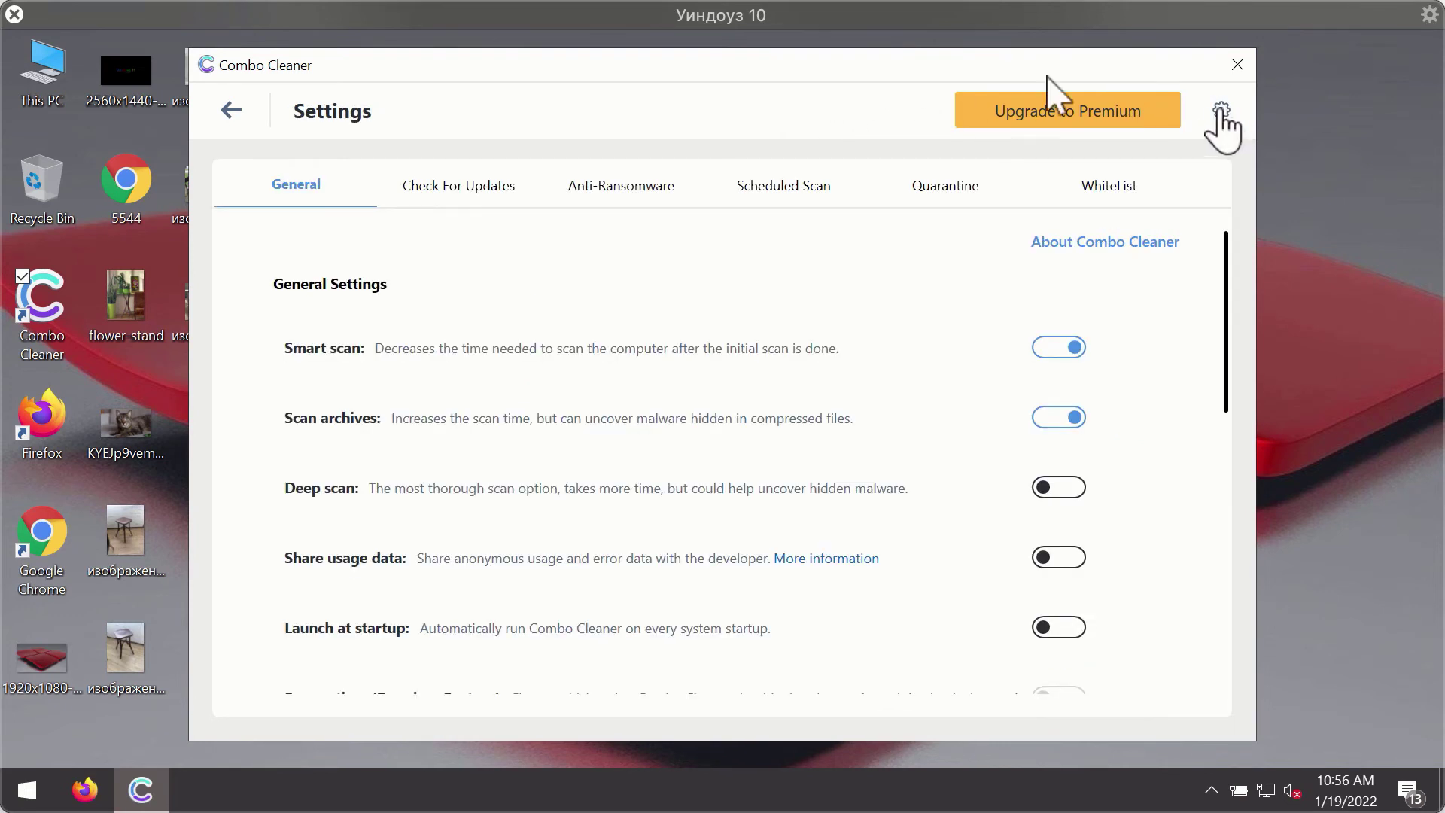
{"action": "left_click", "coordinate": [609, 200]}
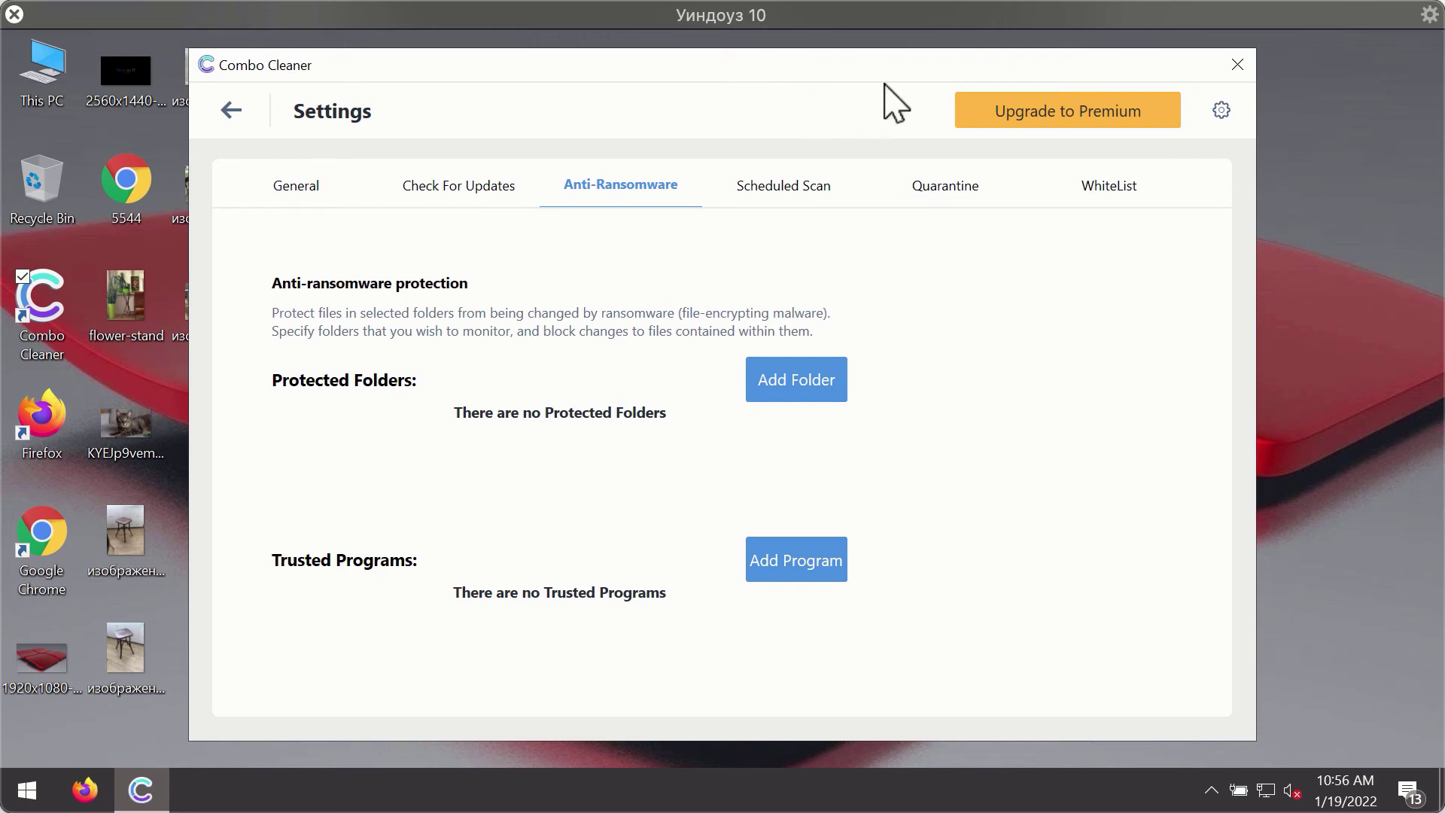
Return to the running quick scan and cancel it, confirming with Yes.
{"action": "left_click", "coordinate": [230, 110]}
{"action": "left_click", "coordinate": [419, 537]}
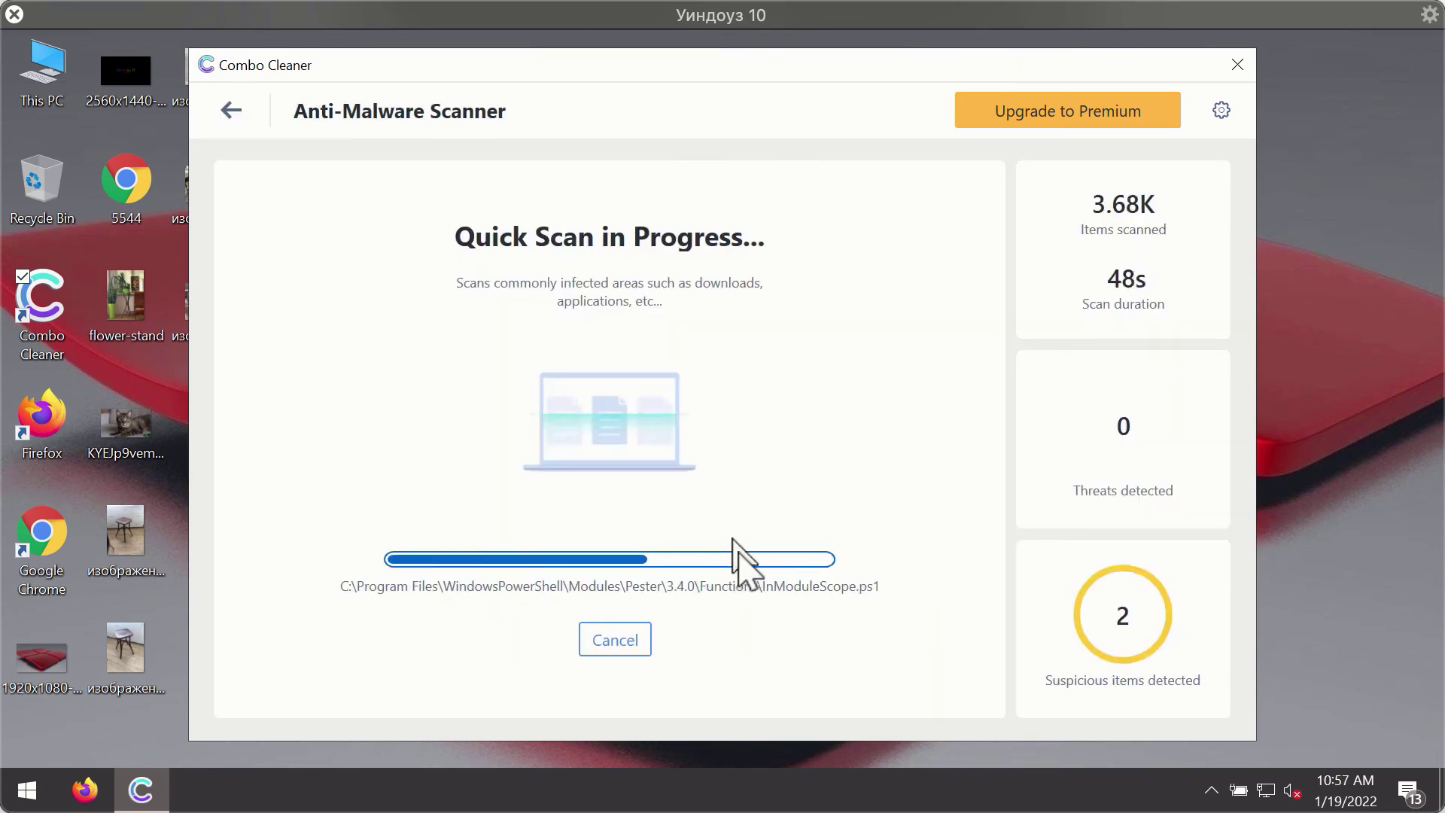
{"action": "left_click", "coordinate": [633, 640]}
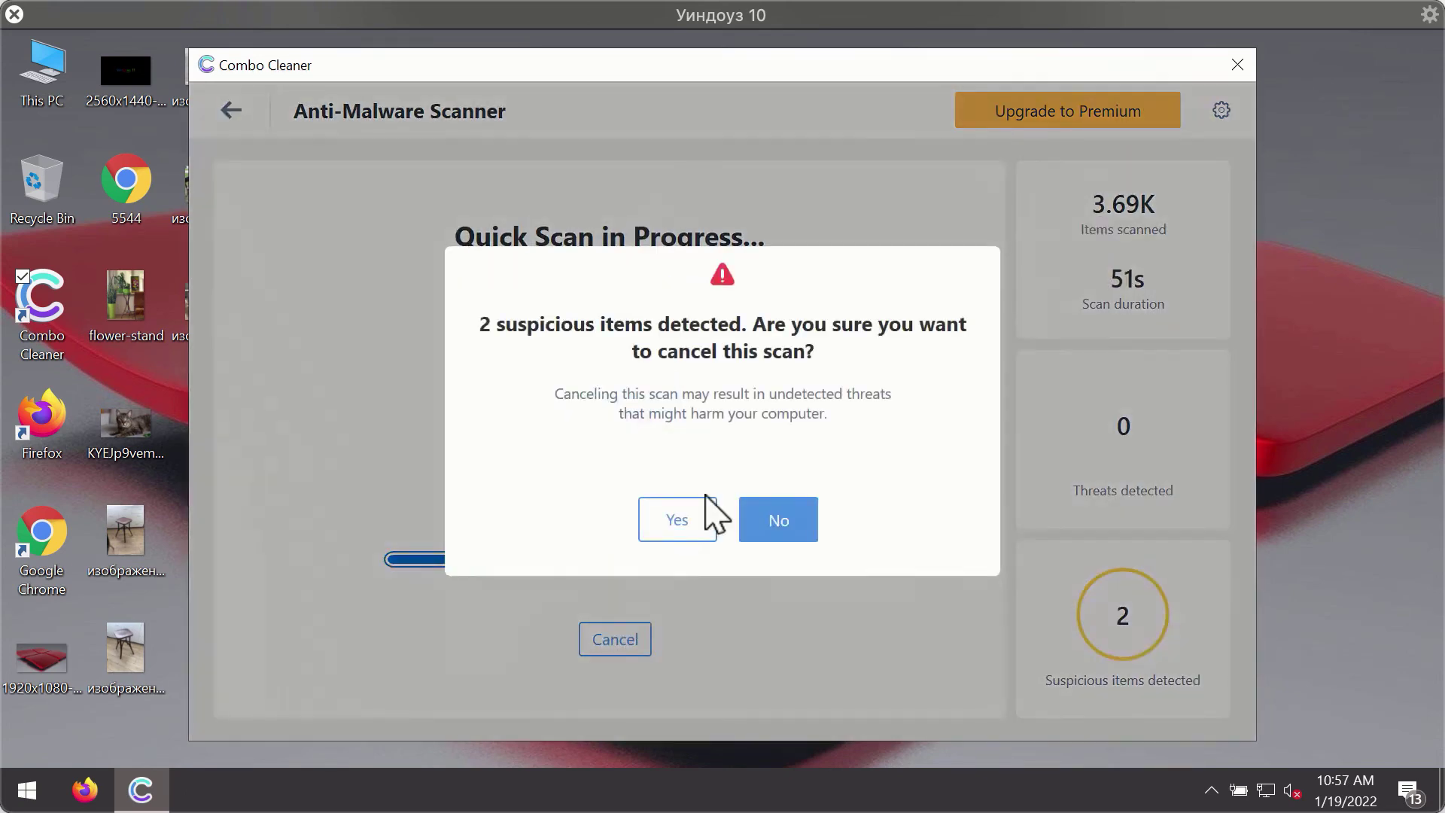
{"action": "left_click", "coordinate": [694, 517]}
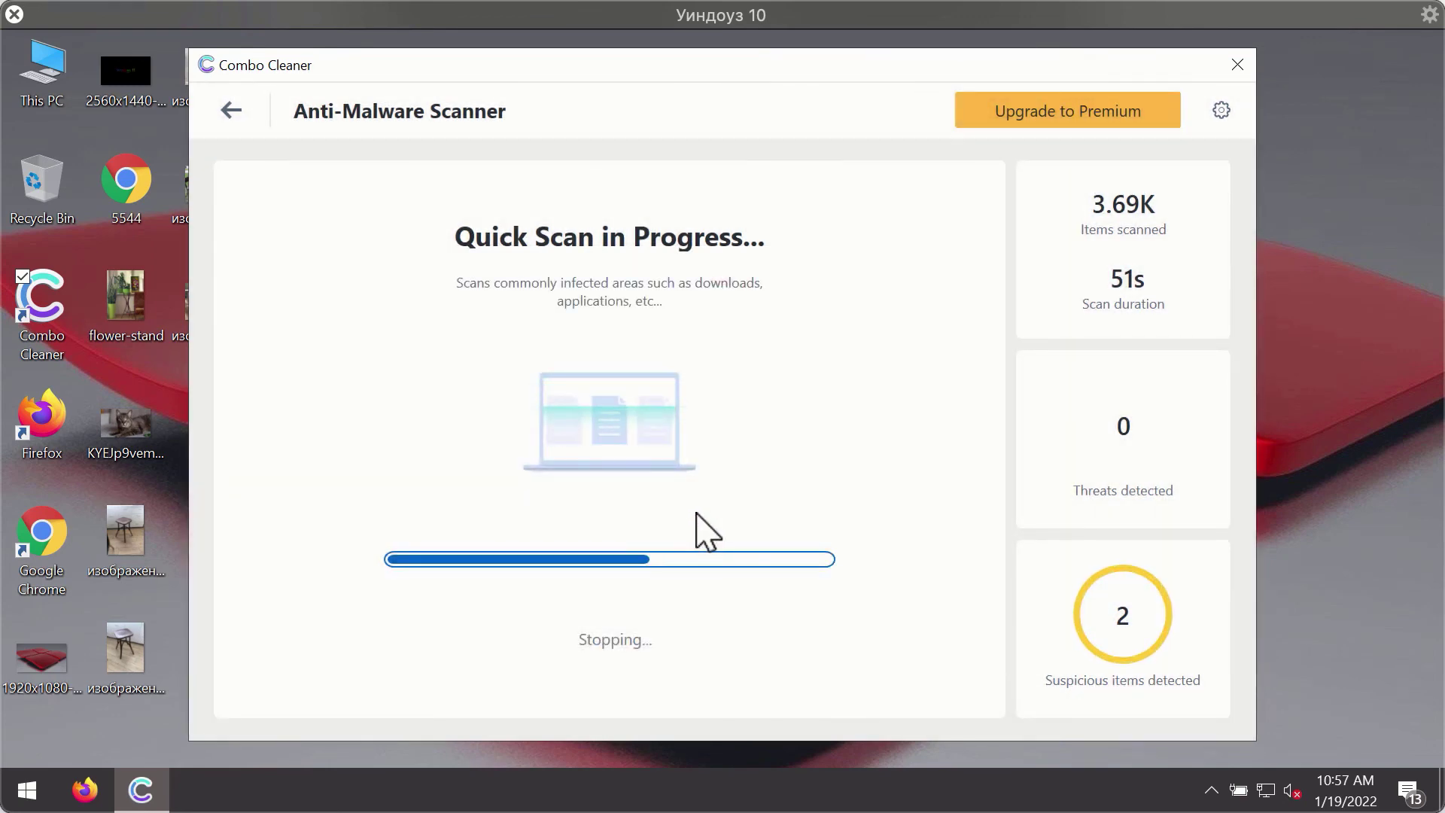